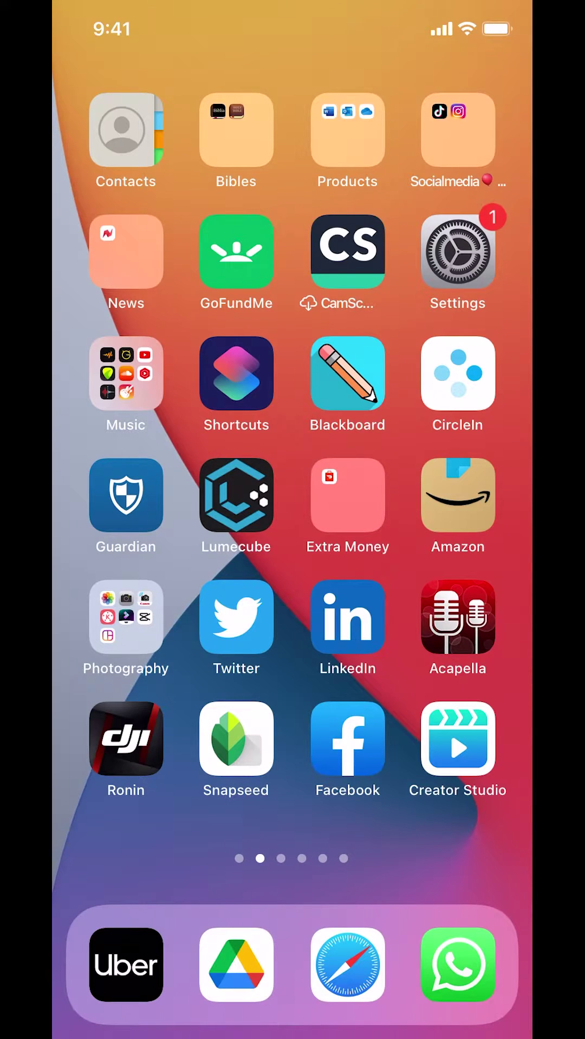
Launch WhatsApp from the Home Screen dock to show the Chats list.
left_click(457, 965)
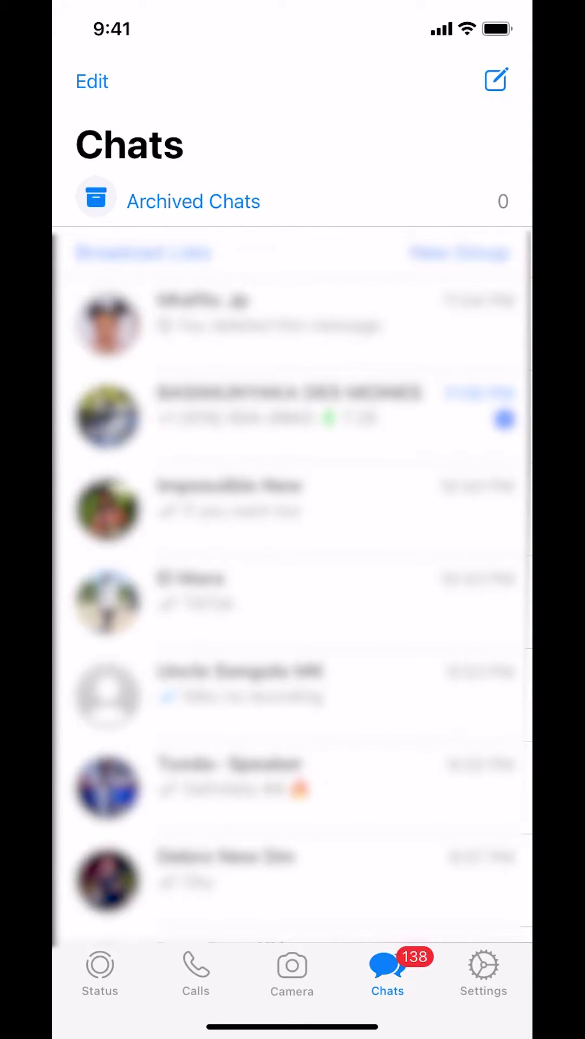
scroll(292, 536, "up", 2)
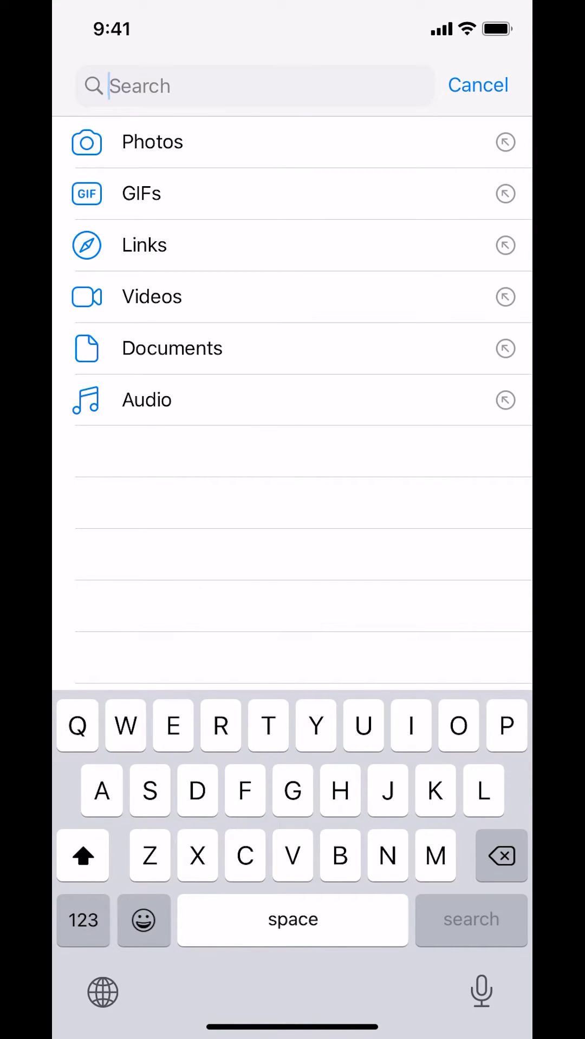
type("dir")
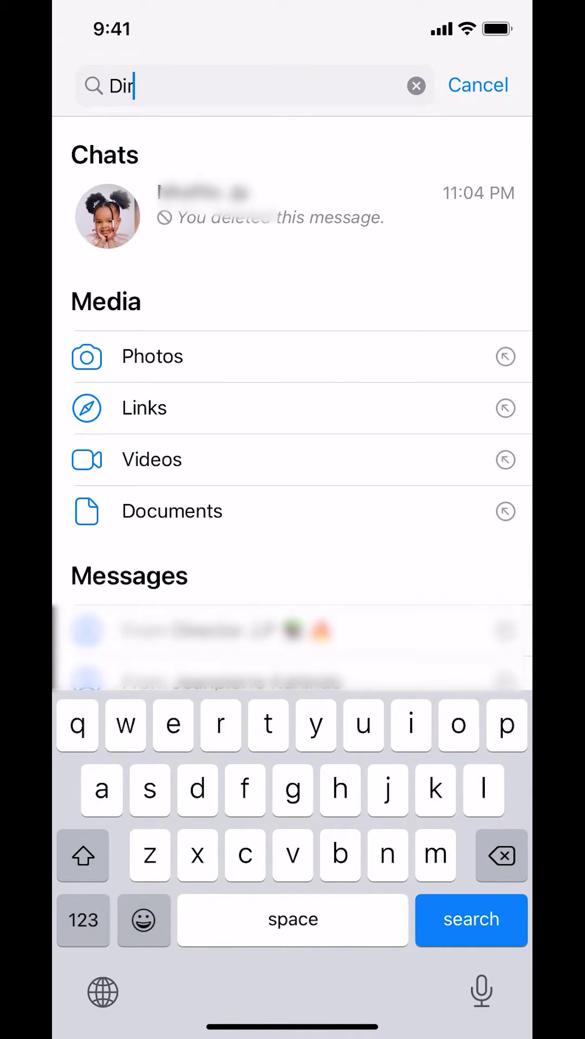
Open the contact's one-on-one conversation from the chat search results.
left_click(268, 212)
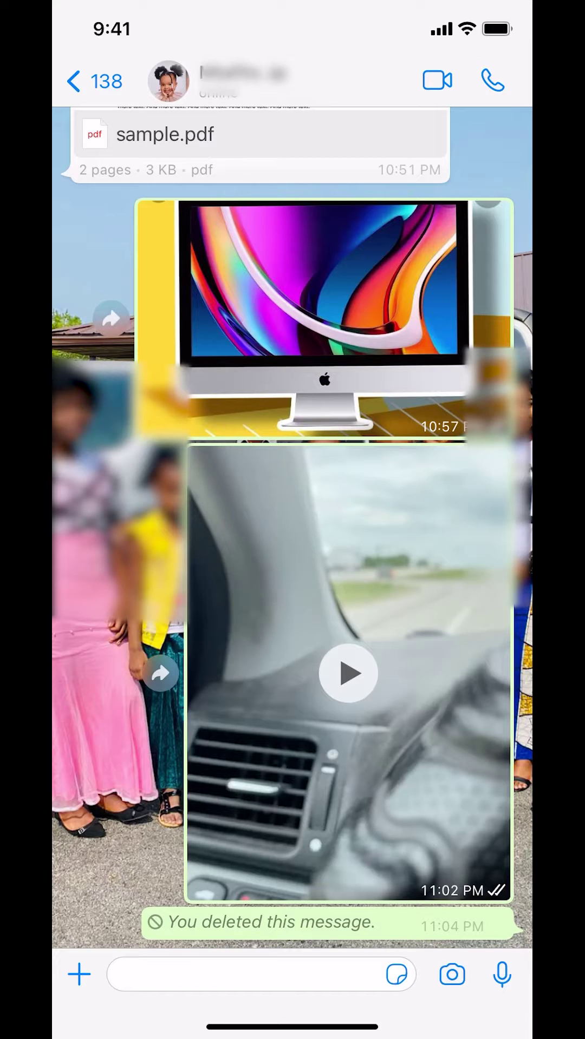
Choose Document from the chat's attachment options to open the file browser.
left_click(78, 974)
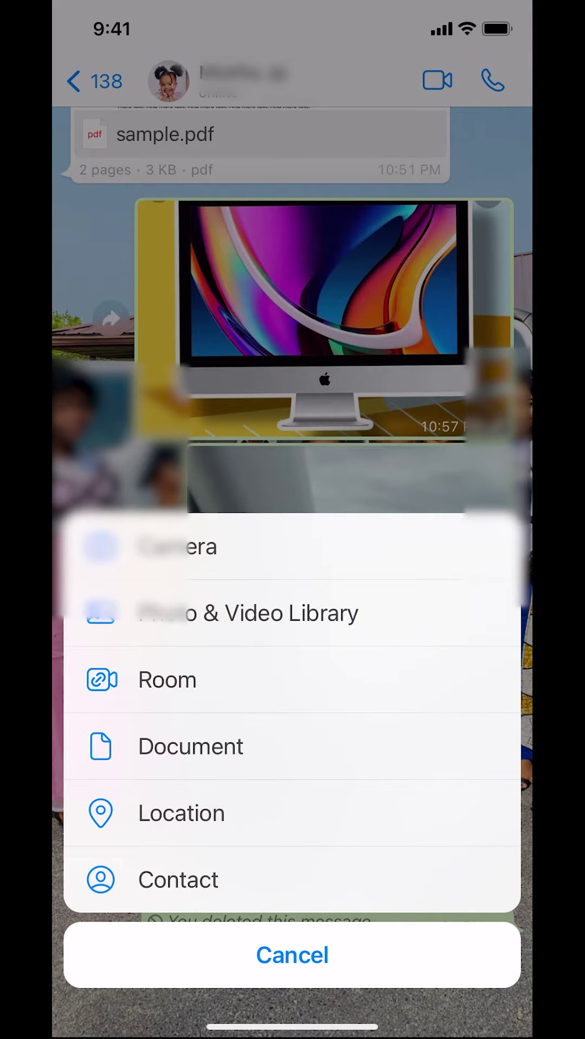
left_click(292, 746)
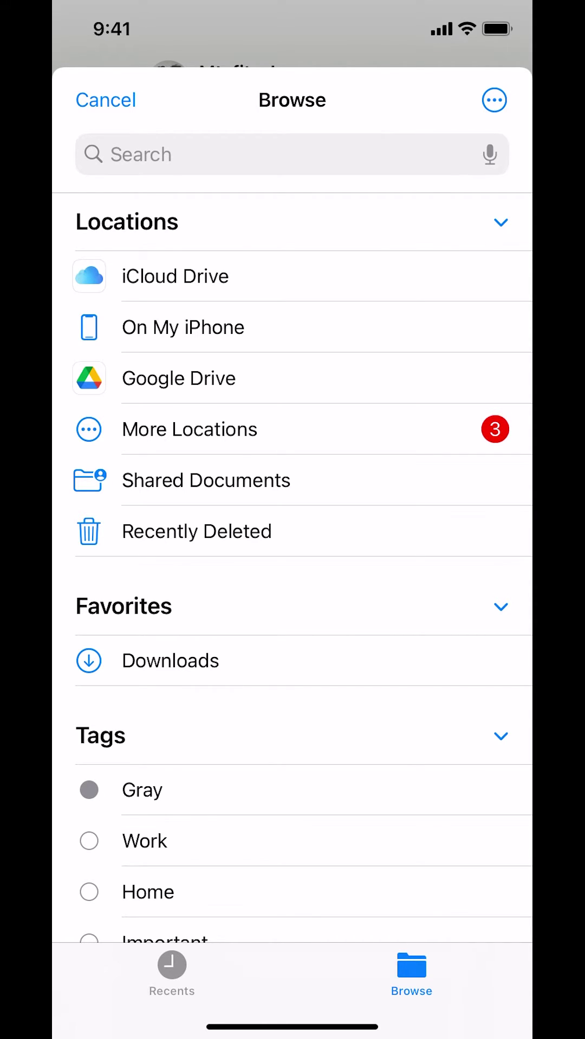
Search the files for "Samp" and open the sample PDF preview for sending.
left_click(293, 154)
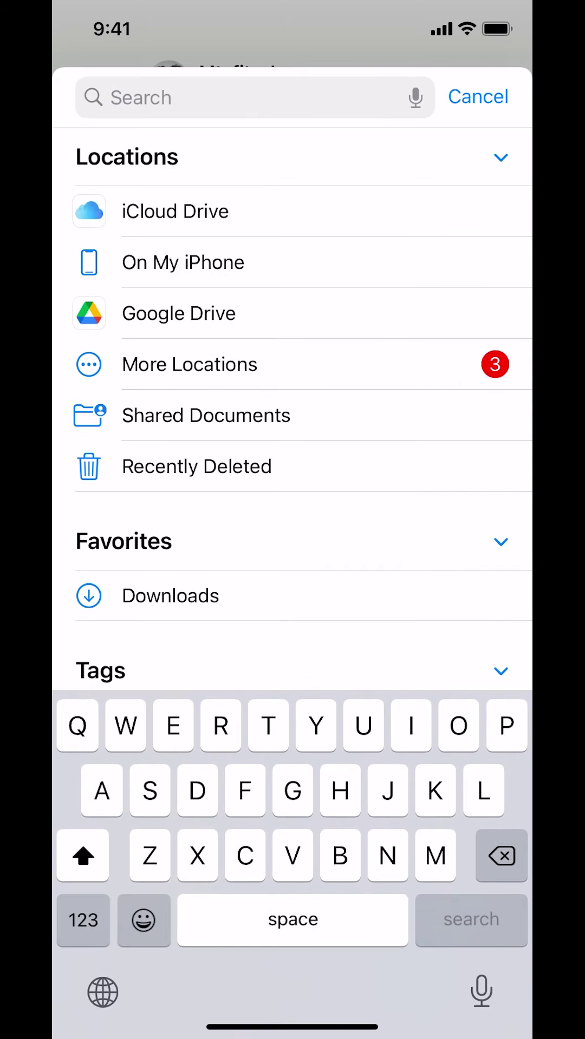
type("sc")
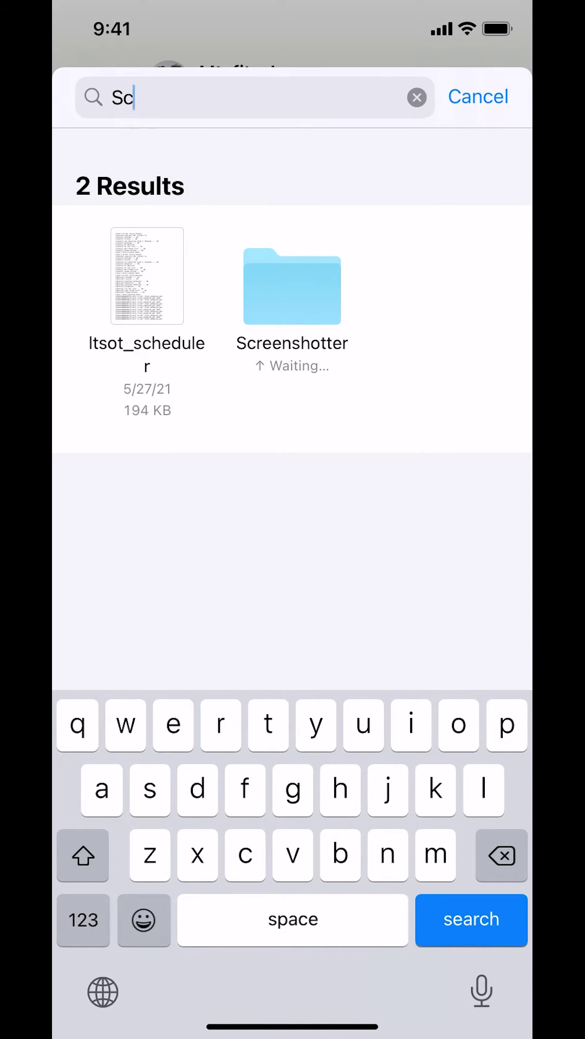
key("BackSpace")
type("amp")
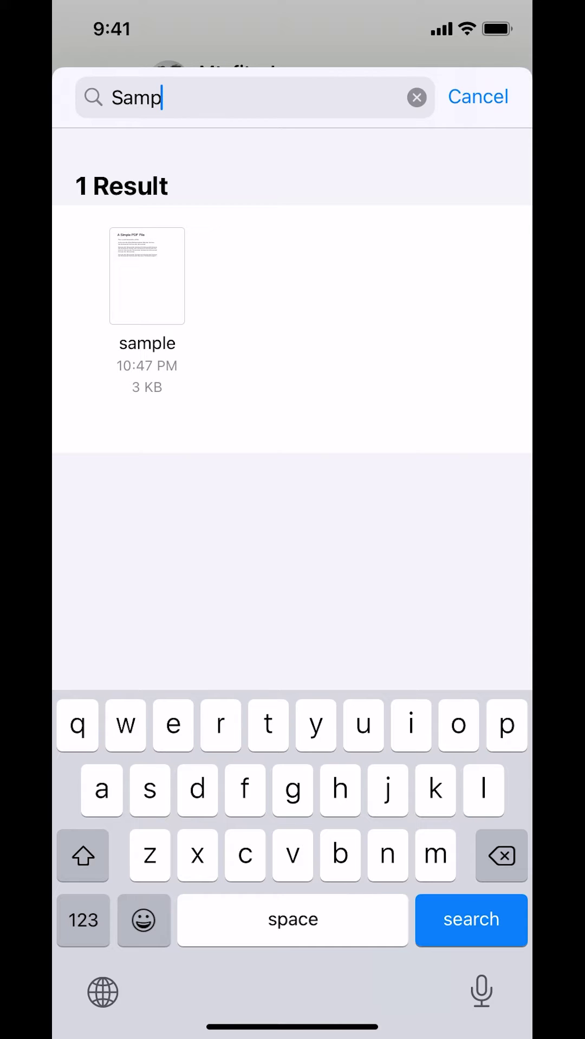
left_click(147, 276)
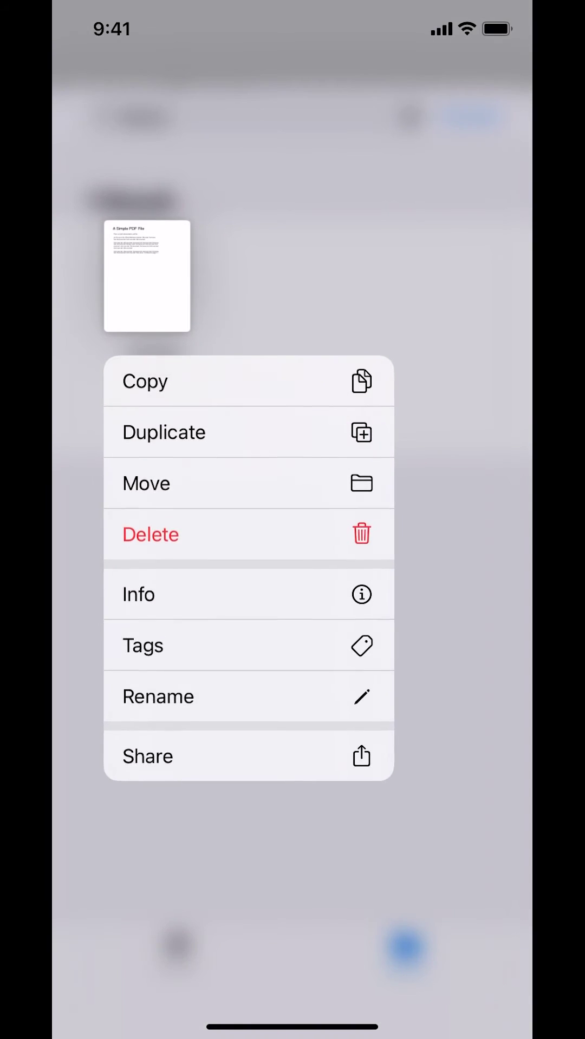
left_click(148, 276)
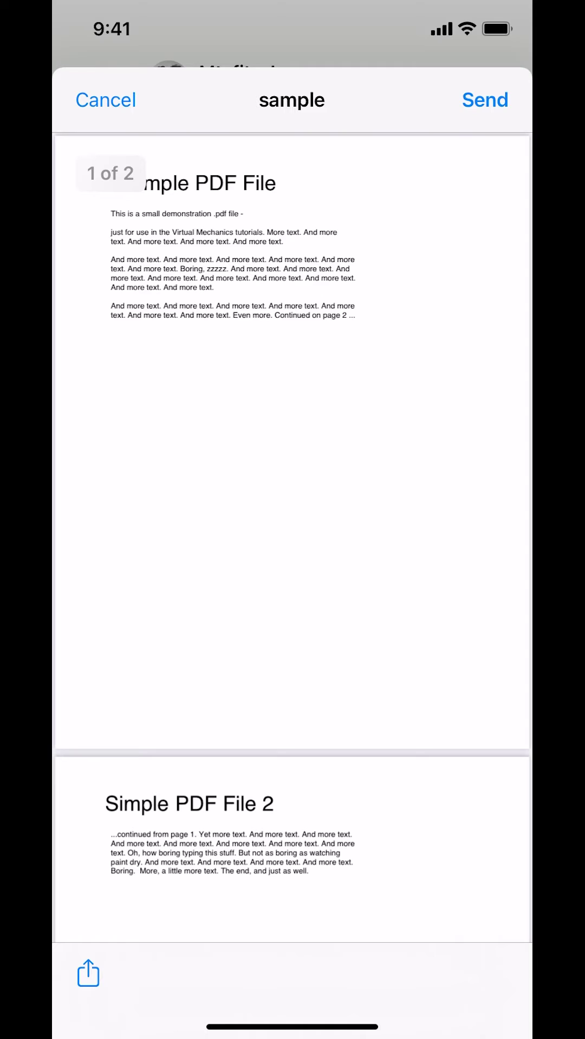
scroll(293, 520, "down", 5)
scroll(292, 520, "up", 5)
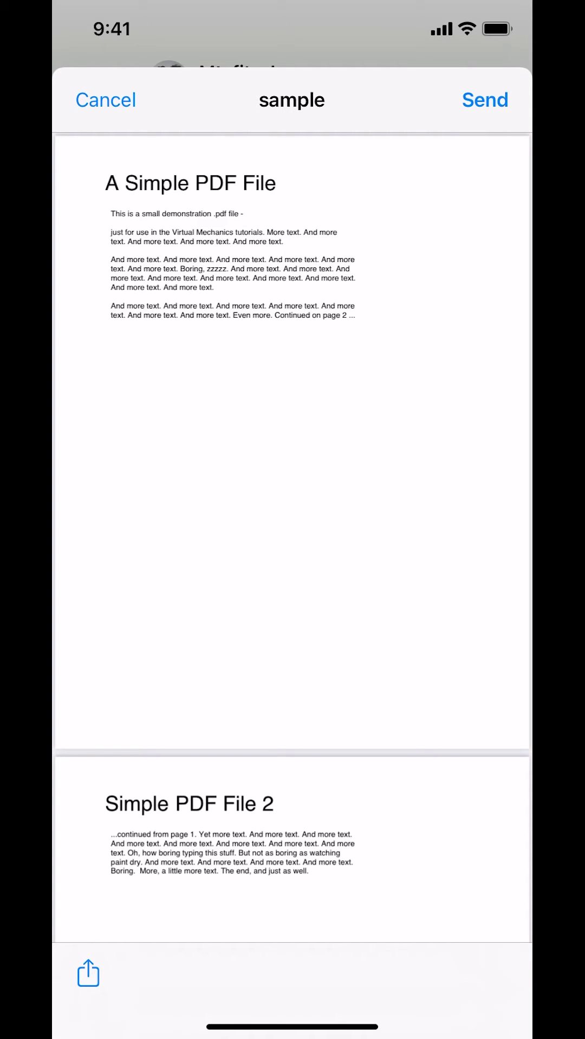
left_click(484, 100)
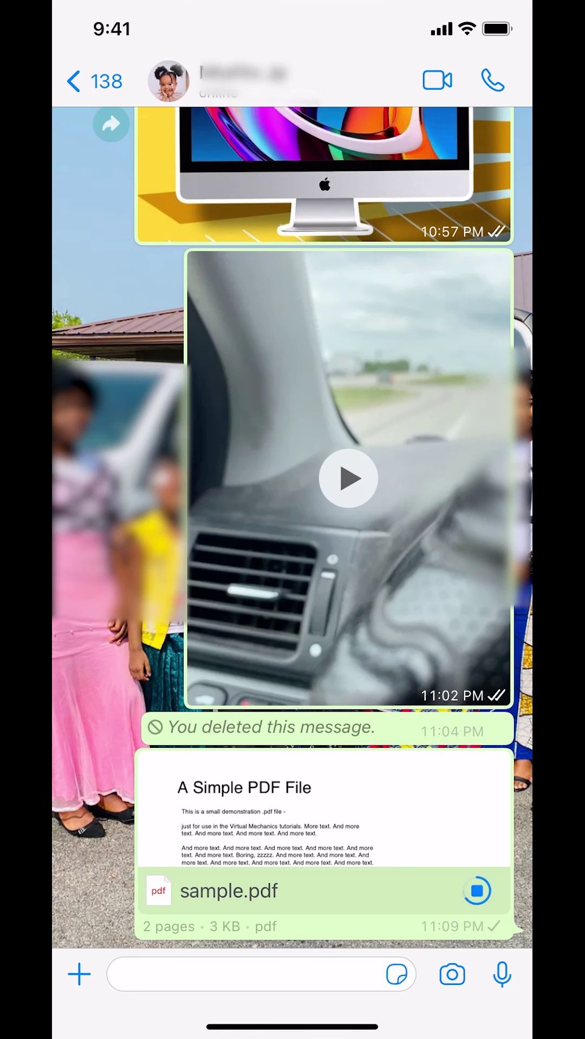